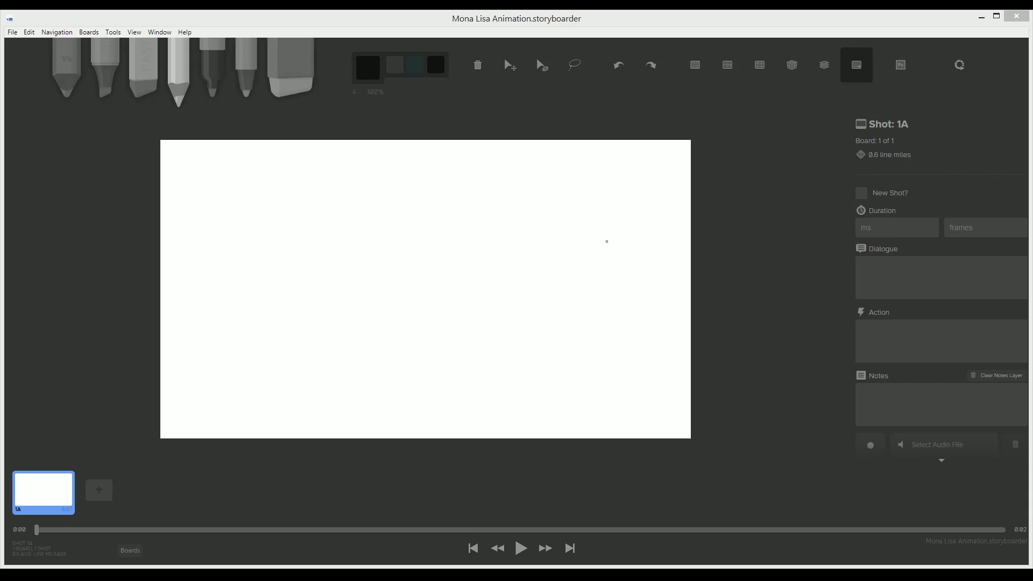
Sketch a small rectangular picture frame with a head-and-shoulders silhouette inside it near the board's upper centre.
{"action": "left_click_drag", "start_coordinate": [472, 171], "coordinate": [472, 242]}
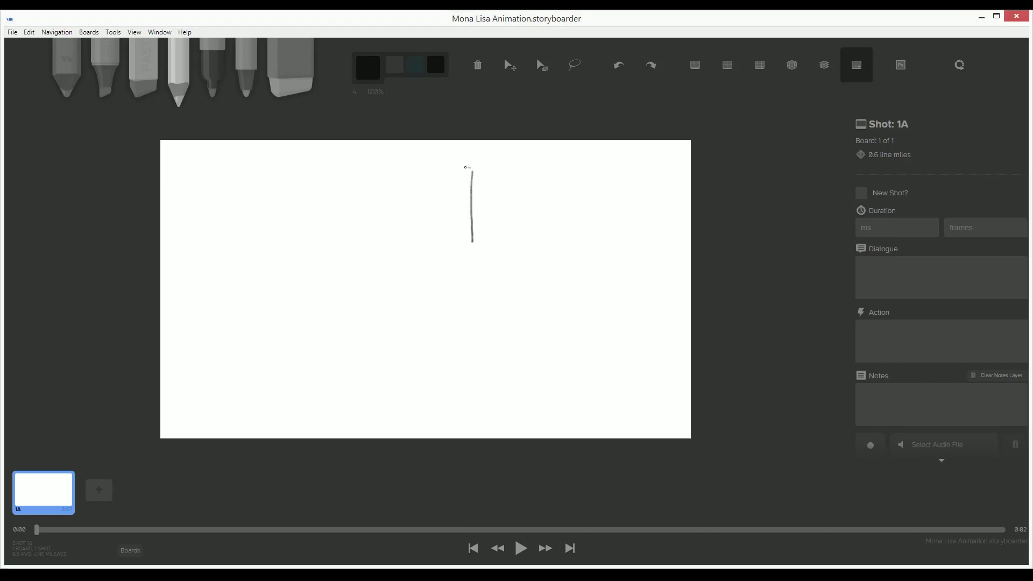
{"action": "left_click_drag", "start_coordinate": [471, 167], "coordinate": [375, 167]}
{"action": "left_click_drag", "start_coordinate": [469, 245], "coordinate": [403, 242]}
{"action": "mouse_move", "coordinate": [409, 164]}
{"action": "left_mouse_down"}
{"action": "mouse_move", "coordinate": [406, 220]}
{"action": "mouse_move", "coordinate": [411, 177]}
{"action": "left_mouse_up"}
{"action": "left_click_drag", "start_coordinate": [471, 167], "coordinate": [414, 176]}
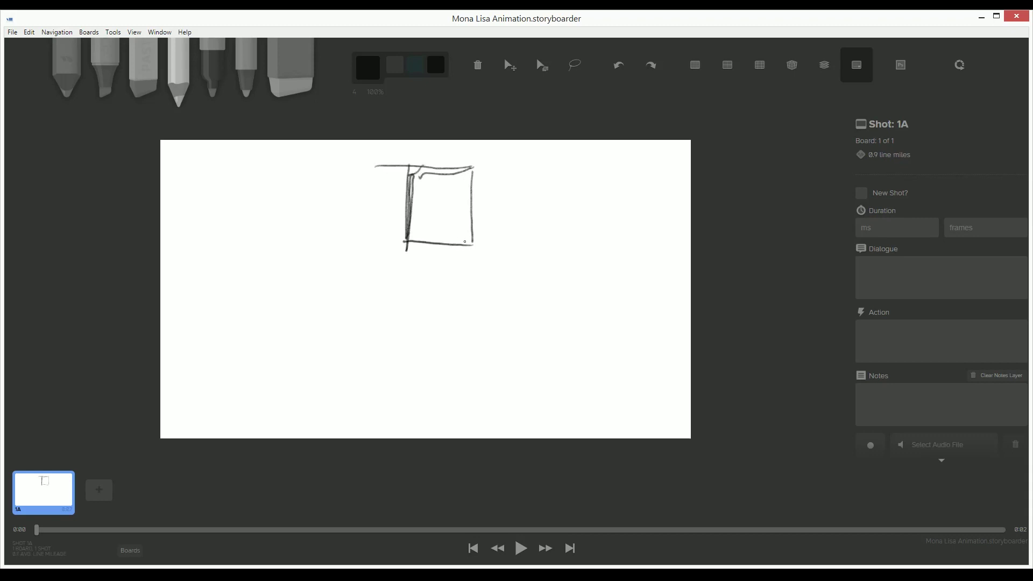
{"action": "mouse_move", "coordinate": [465, 243]}
{"action": "left_mouse_down"}
{"action": "mouse_move", "coordinate": [446, 190]}
{"action": "mouse_move", "coordinate": [429, 185]}
{"action": "mouse_move", "coordinate": [414, 242]}
{"action": "left_mouse_up"}
Sketch a bench with a flat slanted seat and two legs below the framed portrait.
{"action": "mouse_move", "coordinate": [499, 273]}
{"action": "left_mouse_down"}
{"action": "mouse_move", "coordinate": [447, 274]}
{"action": "mouse_move", "coordinate": [509, 300]}
{"action": "mouse_move", "coordinate": [379, 300]}
{"action": "left_mouse_up"}
{"action": "left_click_drag", "start_coordinate": [493, 305], "coordinate": [499, 336]}
{"action": "left_click_drag", "start_coordinate": [380, 299], "coordinate": [383, 324]}
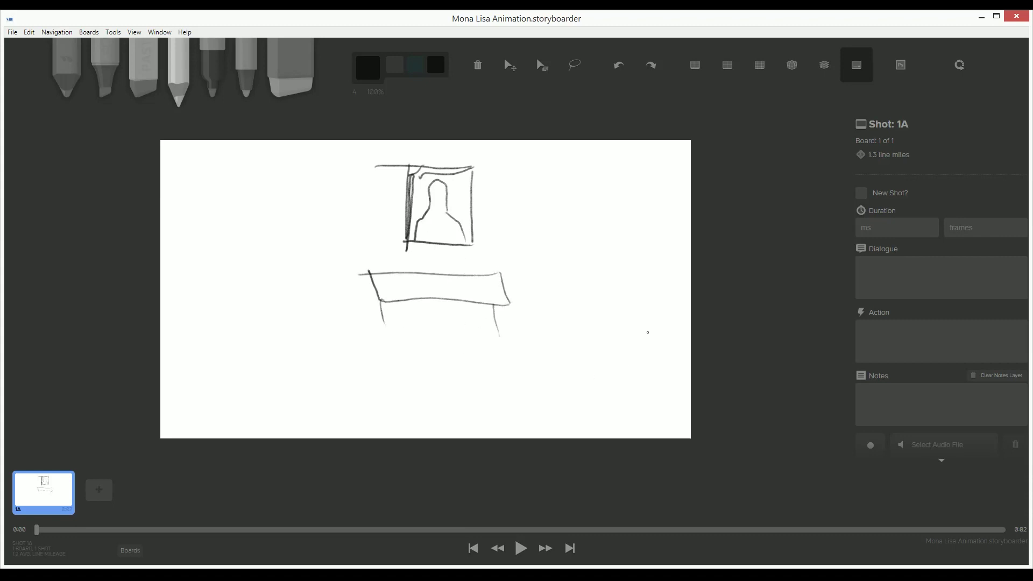
Sketch a wide curved foreground structure with raised ends across the lower board, plus a short floor line beside it.
{"action": "mouse_move", "coordinate": [647, 332]}
{"action": "left_mouse_down"}
{"action": "mouse_move", "coordinate": [242, 319]}
{"action": "mouse_move", "coordinate": [648, 342]}
{"action": "mouse_move", "coordinate": [479, 349]}
{"action": "mouse_move", "coordinate": [269, 337]}
{"action": "mouse_move", "coordinate": [237, 312]}
{"action": "mouse_move", "coordinate": [237, 360]}
{"action": "left_mouse_up"}
{"action": "left_click_drag", "start_coordinate": [241, 300], "coordinate": [235, 321]}
{"action": "left_click_drag", "start_coordinate": [247, 298], "coordinate": [243, 319]}
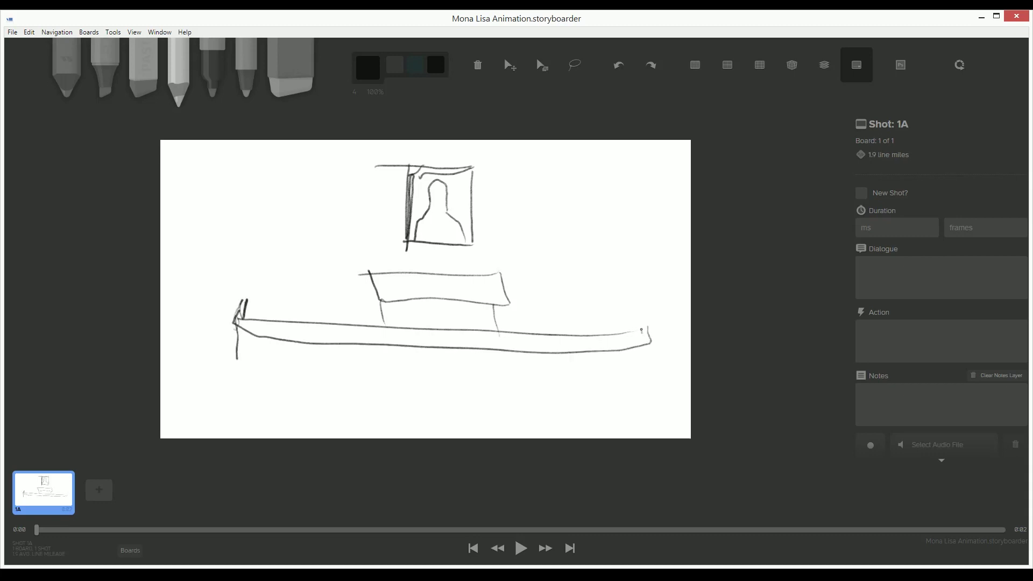
{"action": "left_click_drag", "start_coordinate": [631, 307], "coordinate": [648, 333]}
{"action": "left_click_drag", "start_coordinate": [649, 359], "coordinate": [565, 378]}
{"action": "mouse_move", "coordinate": [614, 347]}
{"action": "left_mouse_down"}
{"action": "mouse_move", "coordinate": [636, 363]}
{"action": "mouse_move", "coordinate": [639, 405]}
{"action": "mouse_move", "coordinate": [263, 388]}
{"action": "mouse_move", "coordinate": [237, 350]}
{"action": "left_mouse_up"}
{"action": "left_click_drag", "start_coordinate": [163, 378], "coordinate": [227, 379]}
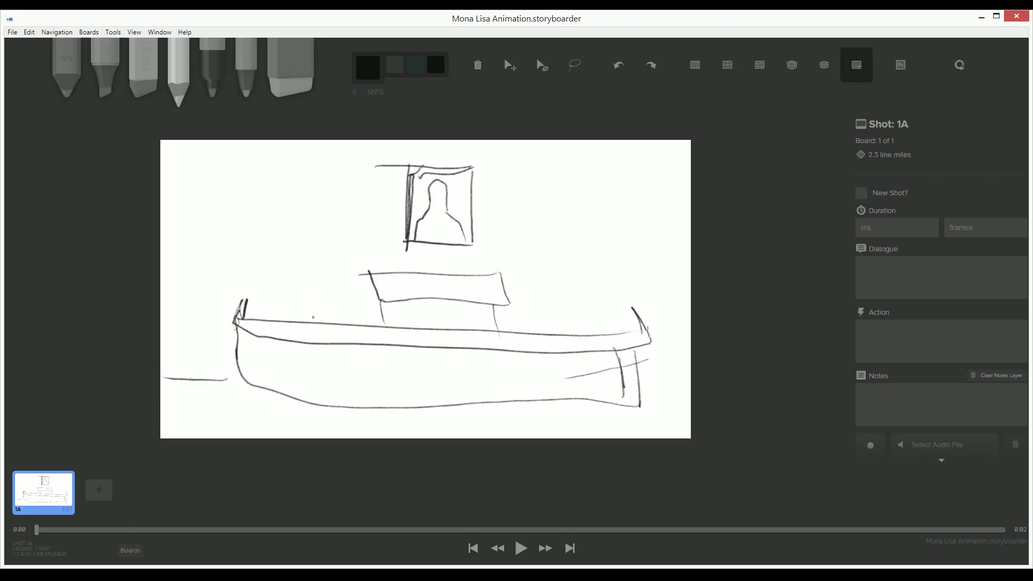
Draw a tall double-line column on each side of the portrait and outline the face on the small silhouette.
{"action": "mouse_move", "coordinate": [312, 317]}
{"action": "left_mouse_down"}
{"action": "mouse_move", "coordinate": [319, 178]}
{"action": "mouse_move", "coordinate": [327, 315]}
{"action": "left_mouse_up"}
{"action": "left_click_drag", "start_coordinate": [318, 202], "coordinate": [314, 283]}
{"action": "mouse_move", "coordinate": [546, 325]}
{"action": "left_mouse_down"}
{"action": "mouse_move", "coordinate": [540, 199]}
{"action": "mouse_move", "coordinate": [557, 330]}
{"action": "left_mouse_up"}
{"action": "mouse_move", "coordinate": [323, 142]}
{"action": "left_mouse_down"}
{"action": "mouse_move", "coordinate": [329, 199]}
{"action": "mouse_move", "coordinate": [320, 207]}
{"action": "left_mouse_up"}
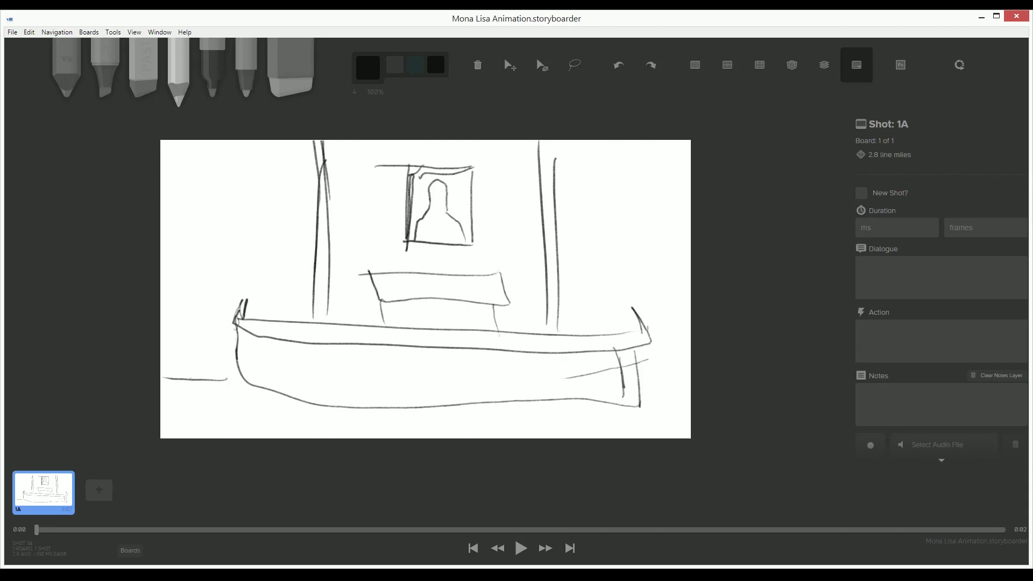
{"action": "left_click_drag", "start_coordinate": [241, 307], "coordinate": [239, 327]}
{"action": "mouse_move", "coordinate": [446, 195]}
{"action": "left_mouse_down"}
{"action": "mouse_move", "coordinate": [433, 183]}
{"action": "mouse_move", "coordinate": [445, 198]}
{"action": "left_mouse_up"}
Enter the board's note "The Mona Lisa won't move. It will be just the painting.".
{"action": "left_click", "coordinate": [900, 393]}
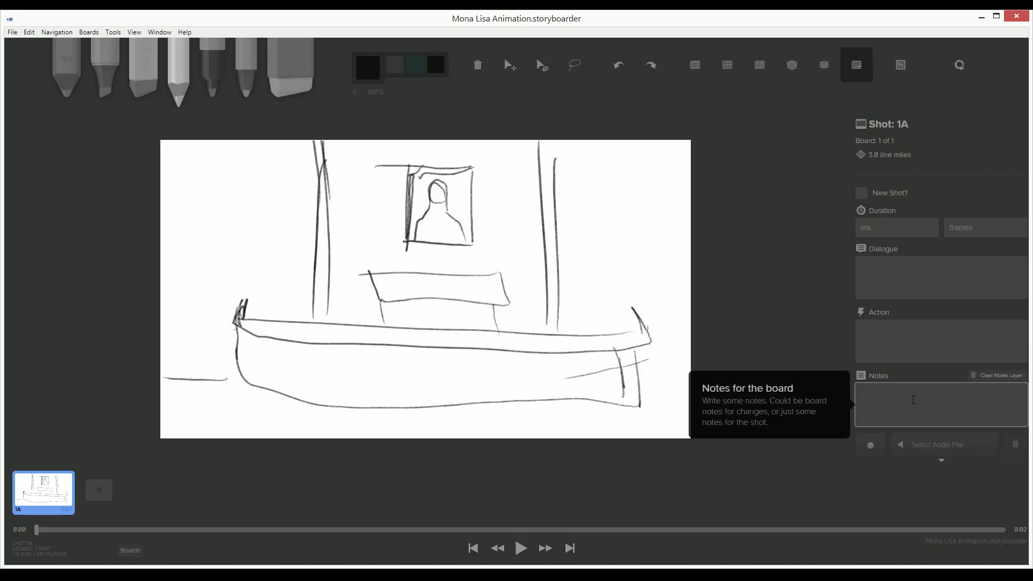
{"action": "type", "text": "The monaliz"}
{"action": "key", "text": "BackSpace"}
{"action": "type", "text": "sa"}
{"action": "type", "text": ","}
{"action": "key", "text": "BackSpace"}
{"action": "key", "text": "BackSpace"}
{"action": "key", "text": "BackSpace"}
{"action": "key", "text": "BackSpace"}
{"action": "key", "text": "BackSpace"}
{"action": "key", "text": "BackSpace"}
{"action": "key", "text": "BackSpace"}
{"action": "key", "text": "BackSpace"}
{"action": "key", "text": "BackSpace"}
{"action": "type", "text": "Mona Lisa won't move. It will be just the painting."}
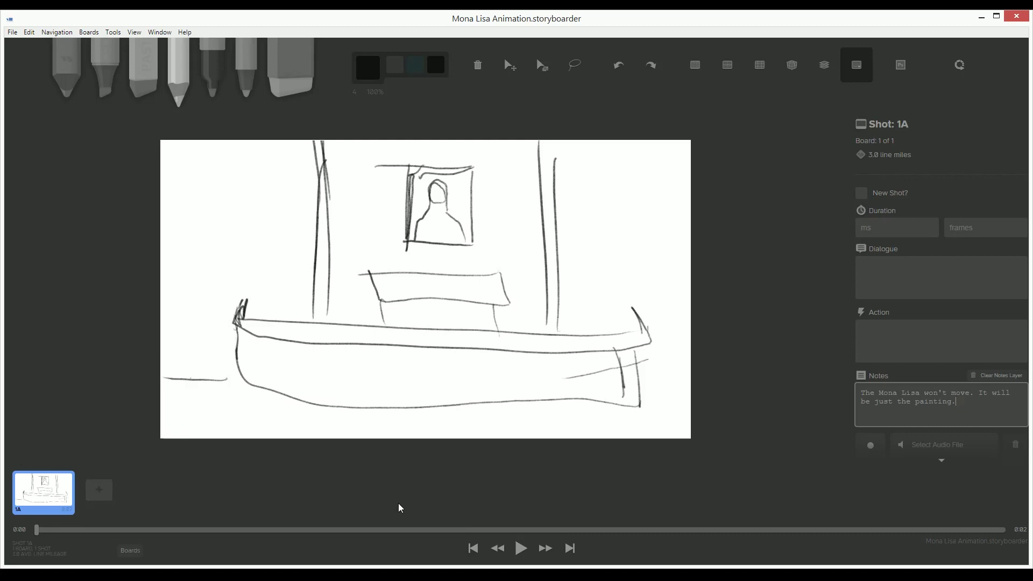
{"action": "type", "text": "n"}
Add a second board and sketch a close-up of the portrait: a large double-lined frame with a head-and-shoulders silhouette.
{"action": "left_click", "coordinate": [99, 490]}
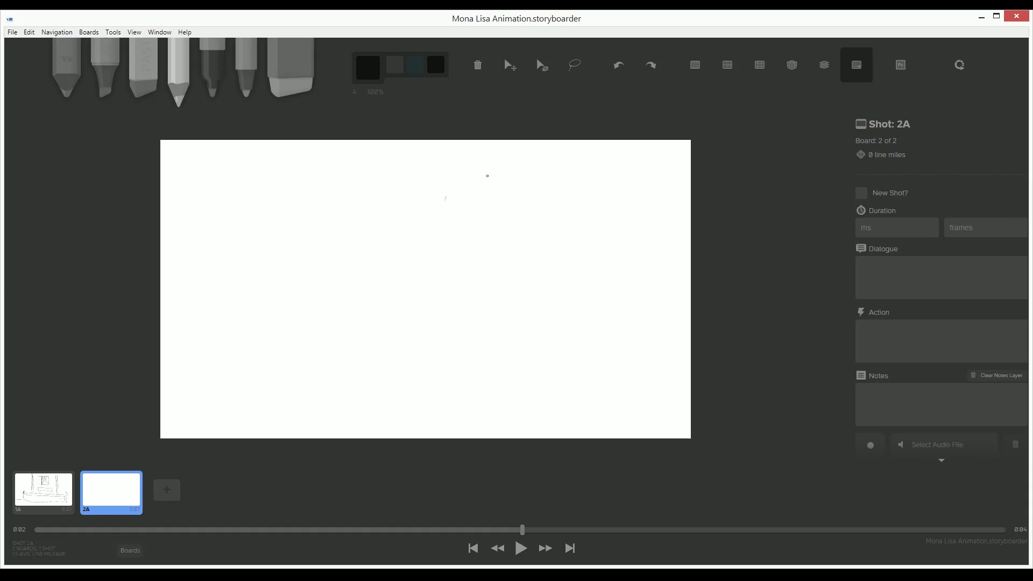
{"action": "mouse_move", "coordinate": [548, 146]}
{"action": "left_mouse_down"}
{"action": "mouse_move", "coordinate": [554, 424]}
{"action": "mouse_move", "coordinate": [309, 416]}
{"action": "mouse_move", "coordinate": [306, 287]}
{"action": "mouse_move", "coordinate": [526, 148]}
{"action": "mouse_move", "coordinate": [327, 148]}
{"action": "mouse_move", "coordinate": [312, 352]}
{"action": "left_mouse_up"}
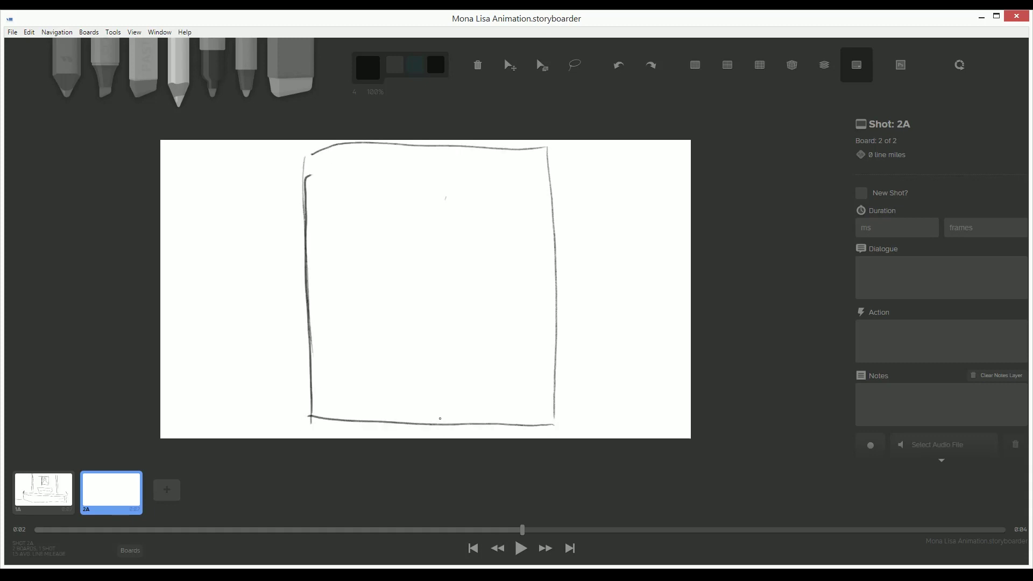
{"action": "mouse_move", "coordinate": [533, 412]}
{"action": "left_mouse_down"}
{"action": "mouse_move", "coordinate": [342, 409]}
{"action": "mouse_move", "coordinate": [319, 207]}
{"action": "mouse_move", "coordinate": [407, 160]}
{"action": "mouse_move", "coordinate": [530, 162]}
{"action": "mouse_move", "coordinate": [534, 409]}
{"action": "left_mouse_up"}
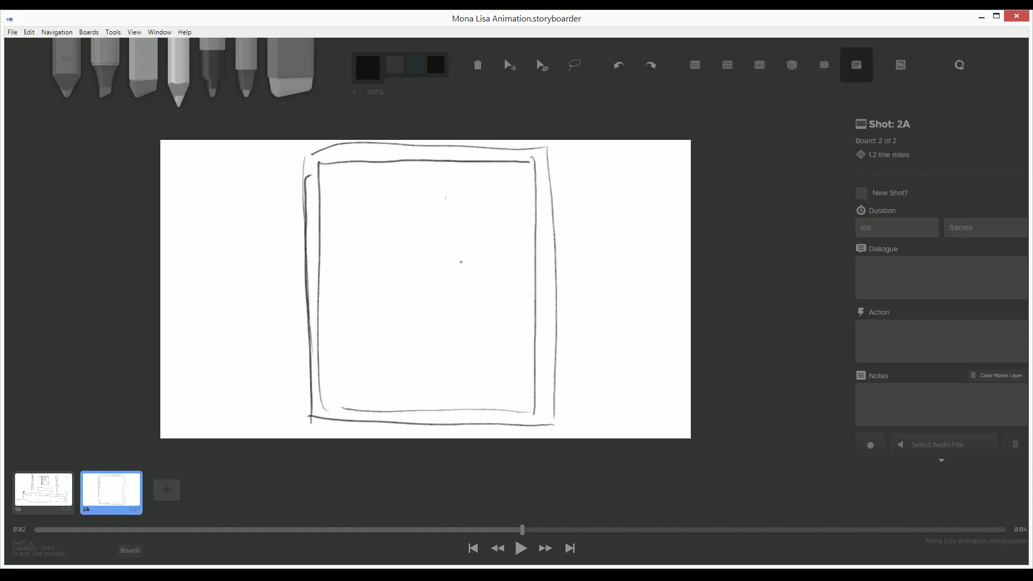
{"action": "mouse_move", "coordinate": [466, 279]}
{"action": "left_mouse_down"}
{"action": "mouse_move", "coordinate": [472, 250]}
{"action": "mouse_move", "coordinate": [401, 243]}
{"action": "mouse_move", "coordinate": [463, 290]}
{"action": "mouse_move", "coordinate": [525, 413]}
{"action": "left_mouse_up"}
{"action": "mouse_move", "coordinate": [400, 231]}
{"action": "left_mouse_down"}
{"action": "mouse_move", "coordinate": [375, 392]}
{"action": "mouse_move", "coordinate": [384, 415]}
{"action": "left_mouse_up"}
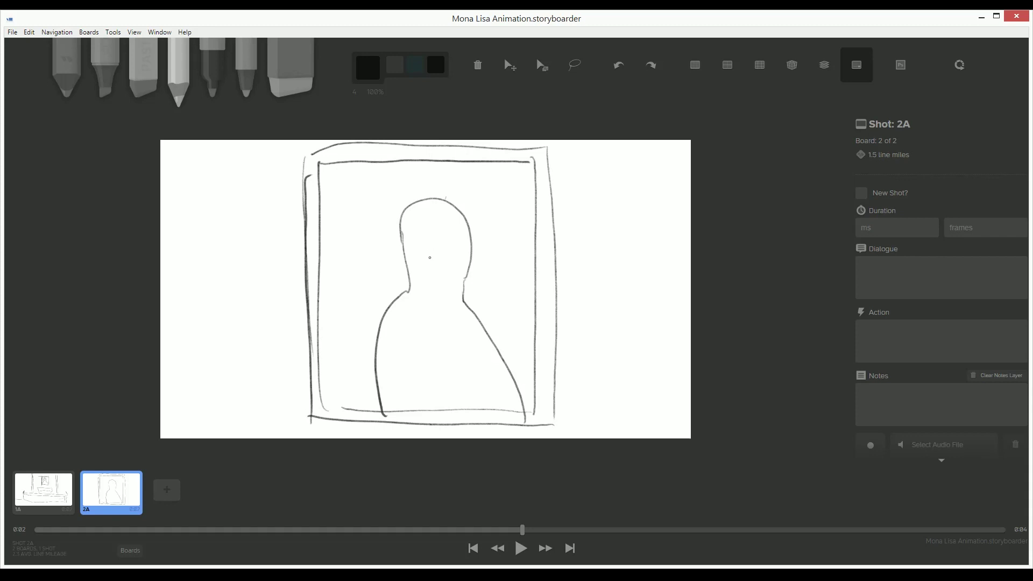
Draw a mouth on the figure and a speech bubble pointing to it, with "Talks" handwritten inside.
{"action": "mouse_move", "coordinate": [430, 257]}
{"action": "left_mouse_down"}
{"action": "mouse_move", "coordinate": [269, 170]}
{"action": "mouse_move", "coordinate": [177, 263]}
{"action": "mouse_move", "coordinate": [296, 299]}
{"action": "mouse_move", "coordinate": [401, 261]}
{"action": "left_mouse_up"}
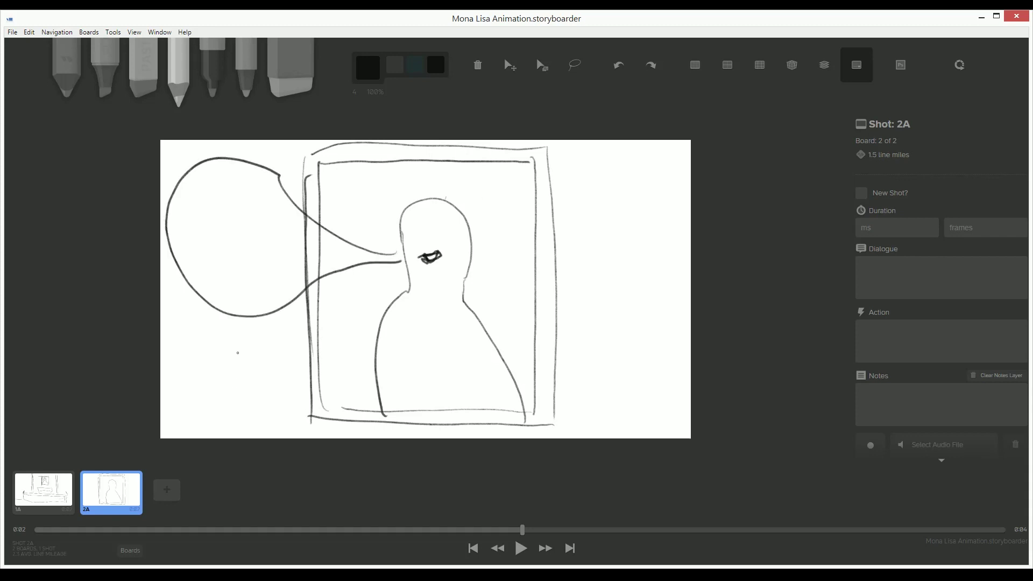
{"action": "left_click_drag", "start_coordinate": [205, 231], "coordinate": [198, 257]}
{"action": "mouse_move", "coordinate": [190, 241]}
{"action": "left_mouse_down"}
{"action": "mouse_move", "coordinate": [210, 230]}
{"action": "mouse_move", "coordinate": [226, 244]}
{"action": "left_mouse_up"}
{"action": "mouse_move", "coordinate": [240, 215]}
{"action": "left_mouse_down"}
{"action": "mouse_move", "coordinate": [237, 237]}
{"action": "mouse_move", "coordinate": [251, 229]}
{"action": "left_mouse_up"}
{"action": "left_click_drag", "start_coordinate": [258, 211], "coordinate": [252, 230]}
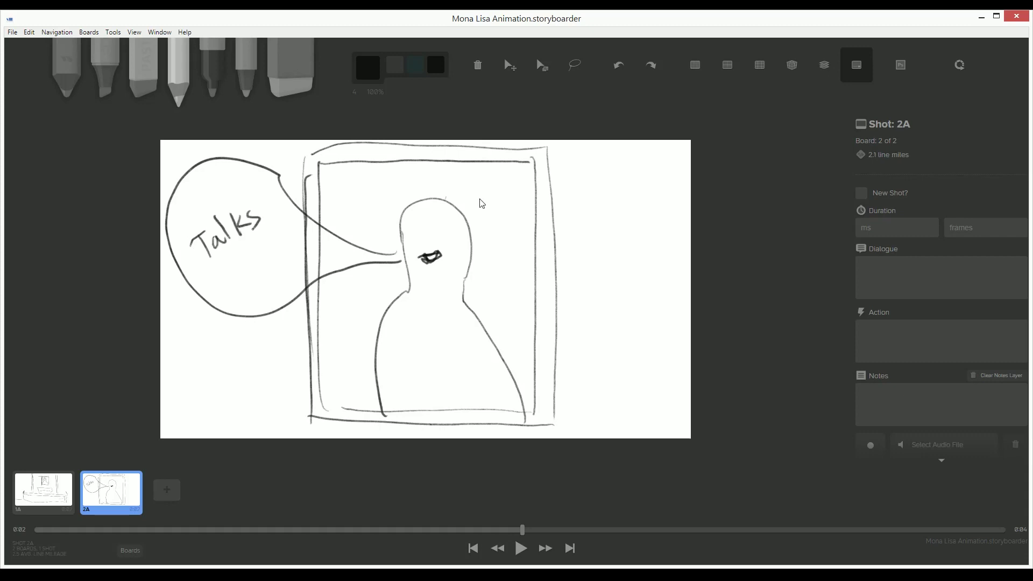
{"action": "left_click_drag", "start_coordinate": [368, 251], "coordinate": [398, 253]}
{"action": "left_click_drag", "start_coordinate": [398, 254], "coordinate": [367, 258]}
Enter the second board's dialogue "Hey, you want to know the REAL secret of the Da Vinci Code? Ok, here it is...".
{"action": "left_click", "coordinate": [885, 261]}
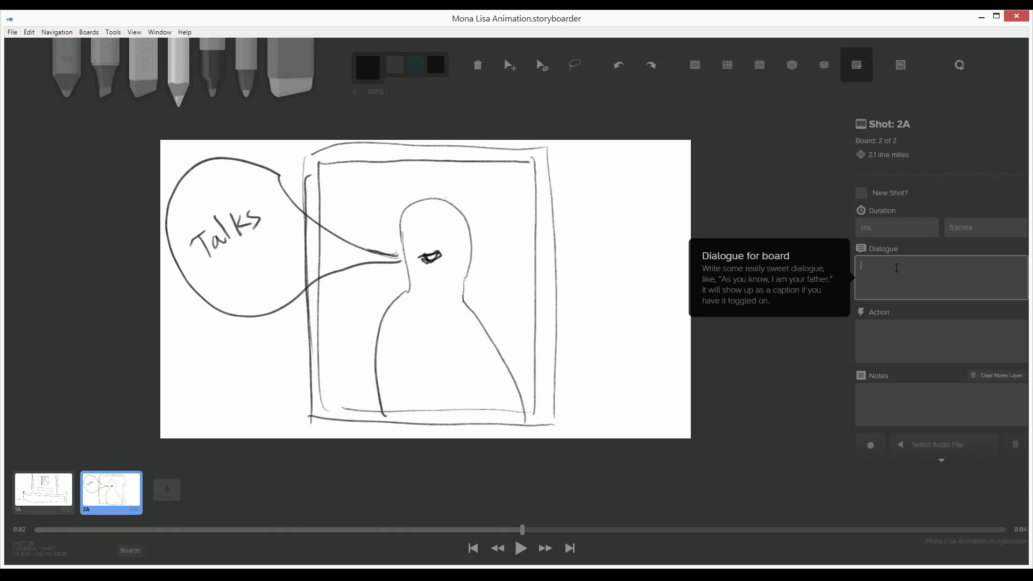
{"action": "type", "text": "Hey, you want to know the s"}
{"action": "key", "text": "BackSpace"}
{"action": "type", "text": "REAL secret"}
{"action": "type", "text": " of the Da V"}
{"action": "type", "text": "inci Code? "}
{"action": "type", "text": "Ok, here i"}
{"action": "type", "text": "t is..."}
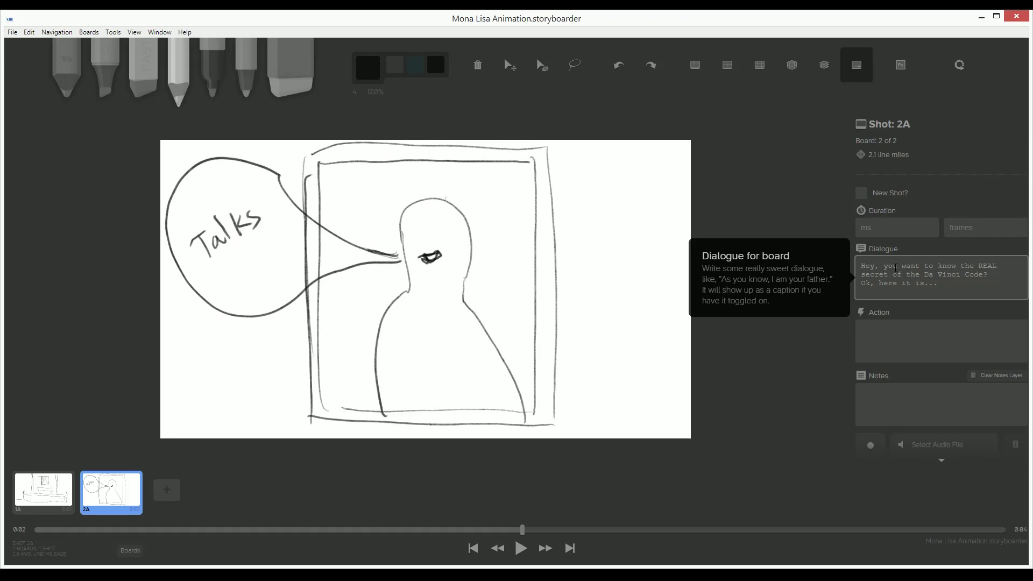
{"action": "left_click", "coordinate": [790, 375]}
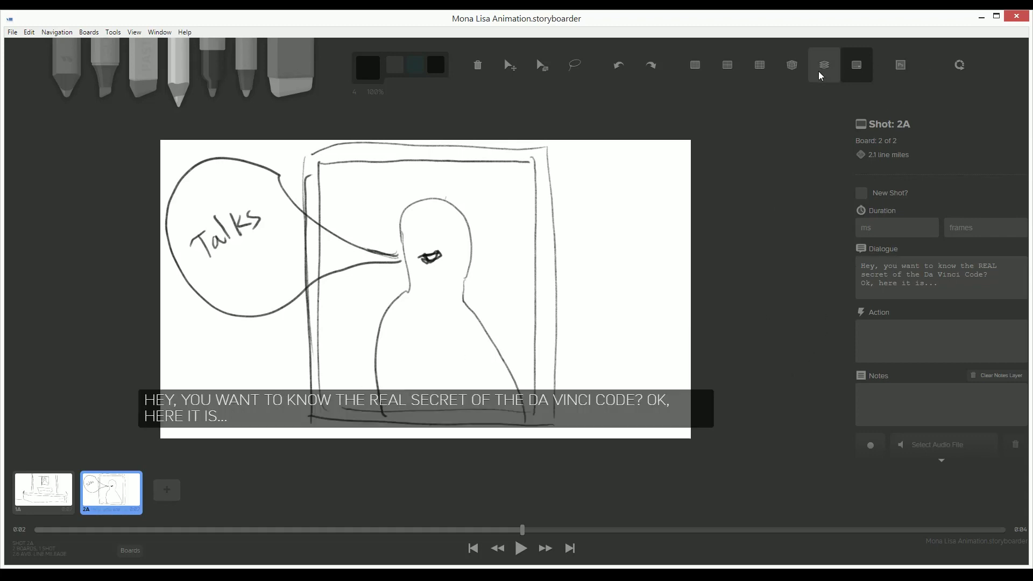
Toggle the dialogue caption overlay off and back on.
{"action": "left_click", "coordinate": [857, 66]}
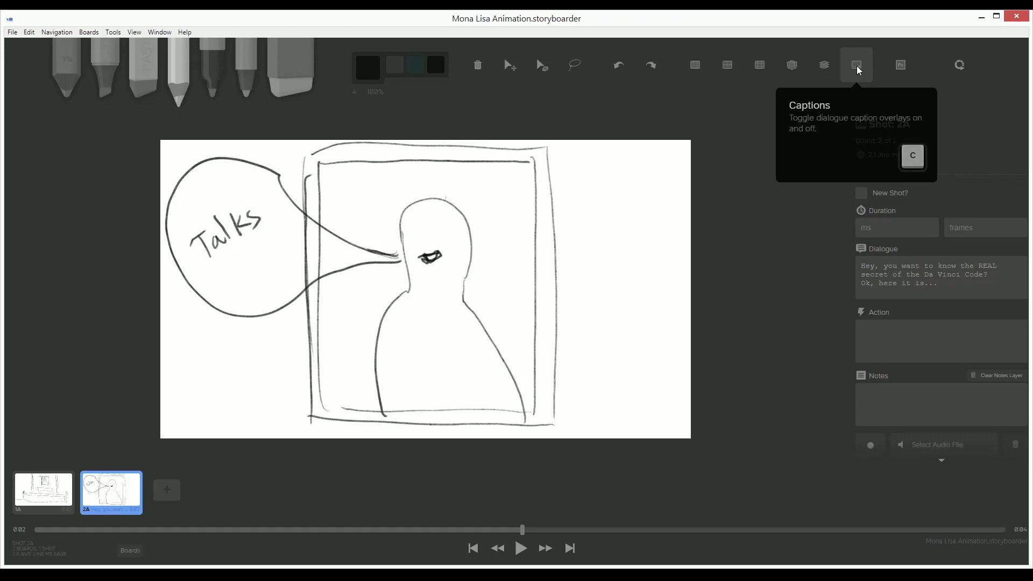
{"action": "left_click", "coordinate": [857, 66]}
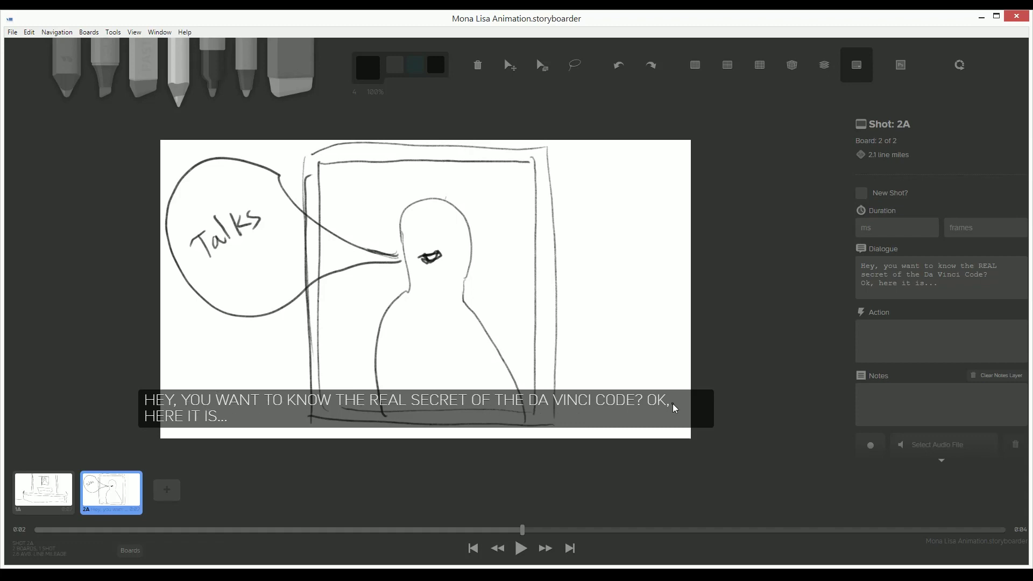
Add a third board and draw a long curved frame edge on its right side and short diagonal lines in the lower-left corner.
{"action": "left_click", "coordinate": [173, 492]}
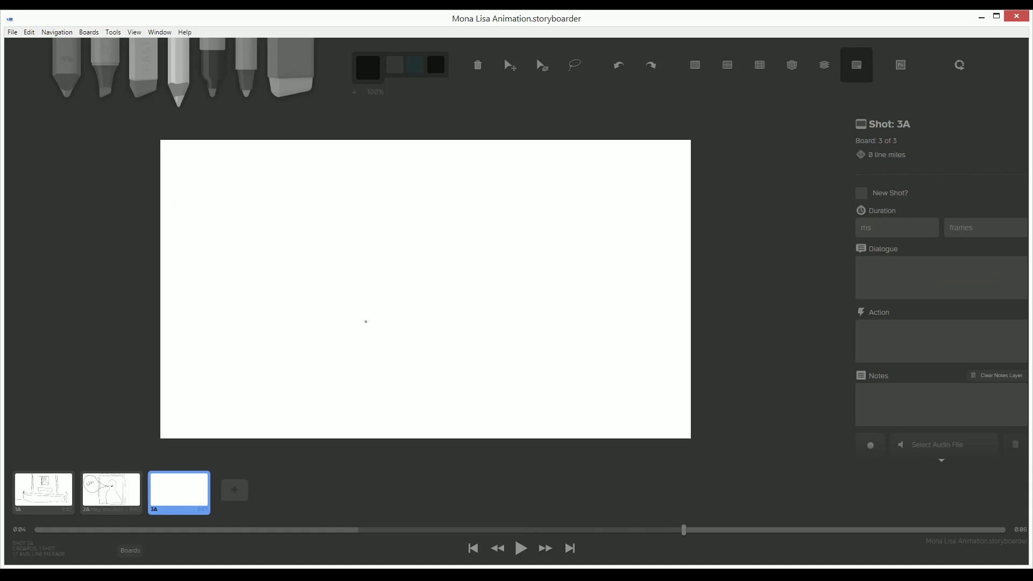
{"action": "left_click_drag", "start_coordinate": [656, 430], "coordinate": [538, 132]}
{"action": "mouse_move", "coordinate": [201, 451]}
{"action": "left_mouse_down"}
{"action": "mouse_move", "coordinate": [151, 373]}
{"action": "mouse_move", "coordinate": [204, 447]}
{"action": "left_mouse_up"}
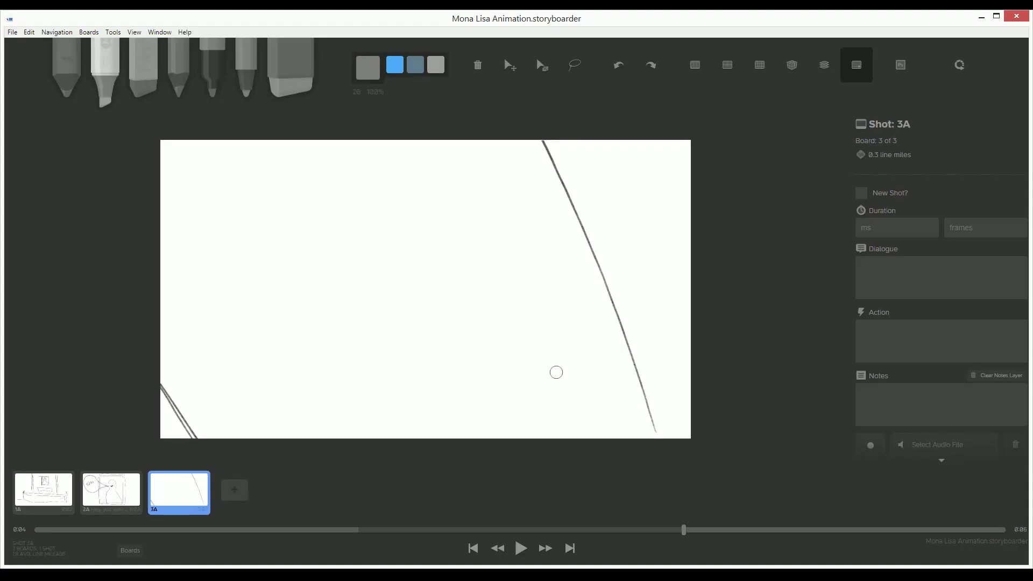
Using the pencil, sketch the outline of a large tilted head with neck and shoulders on the third board.
{"action": "key", "text": "5"}
{"action": "key", "text": "4"}
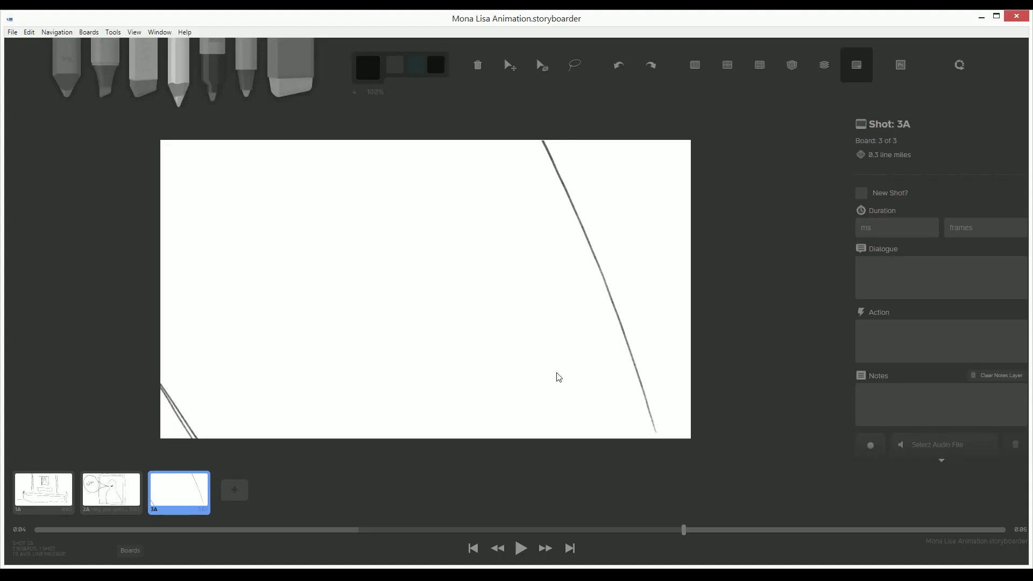
{"action": "mouse_move", "coordinate": [542, 434]}
{"action": "left_mouse_down"}
{"action": "mouse_move", "coordinate": [484, 356]}
{"action": "mouse_move", "coordinate": [432, 333]}
{"action": "mouse_move", "coordinate": [397, 278]}
{"action": "left_mouse_up"}
{"action": "mouse_move", "coordinate": [403, 302]}
{"action": "left_mouse_down"}
{"action": "mouse_move", "coordinate": [419, 247]}
{"action": "mouse_move", "coordinate": [299, 152]}
{"action": "mouse_move", "coordinate": [257, 308]}
{"action": "mouse_move", "coordinate": [293, 332]}
{"action": "left_mouse_up"}
{"action": "left_click_drag", "start_coordinate": [288, 332], "coordinate": [325, 374]}
{"action": "mouse_move", "coordinate": [333, 384]}
{"action": "left_mouse_down"}
{"action": "mouse_move", "coordinate": [303, 415]}
{"action": "mouse_move", "coordinate": [299, 438]}
{"action": "left_mouse_up"}
Draw shaded sunglasses with a temple arm, a nose and a smirking mouth on the large head.
{"action": "left_click_drag", "start_coordinate": [342, 221], "coordinate": [228, 271]}
{"action": "mouse_move", "coordinate": [229, 271]}
{"action": "left_mouse_down"}
{"action": "mouse_move", "coordinate": [356, 221]}
{"action": "mouse_move", "coordinate": [326, 279]}
{"action": "left_mouse_up"}
{"action": "mouse_move", "coordinate": [341, 232]}
{"action": "left_mouse_down"}
{"action": "mouse_move", "coordinate": [301, 269]}
{"action": "mouse_move", "coordinate": [276, 259]}
{"action": "mouse_move", "coordinate": [231, 281]}
{"action": "mouse_move", "coordinate": [277, 257]}
{"action": "mouse_move", "coordinate": [221, 276]}
{"action": "mouse_move", "coordinate": [282, 290]}
{"action": "mouse_move", "coordinate": [359, 248]}
{"action": "left_mouse_up"}
{"action": "mouse_move", "coordinate": [297, 265]}
{"action": "left_mouse_down"}
{"action": "mouse_move", "coordinate": [355, 237]}
{"action": "mouse_move", "coordinate": [331, 234]}
{"action": "left_mouse_up"}
{"action": "left_click_drag", "start_coordinate": [358, 221], "coordinate": [395, 199]}
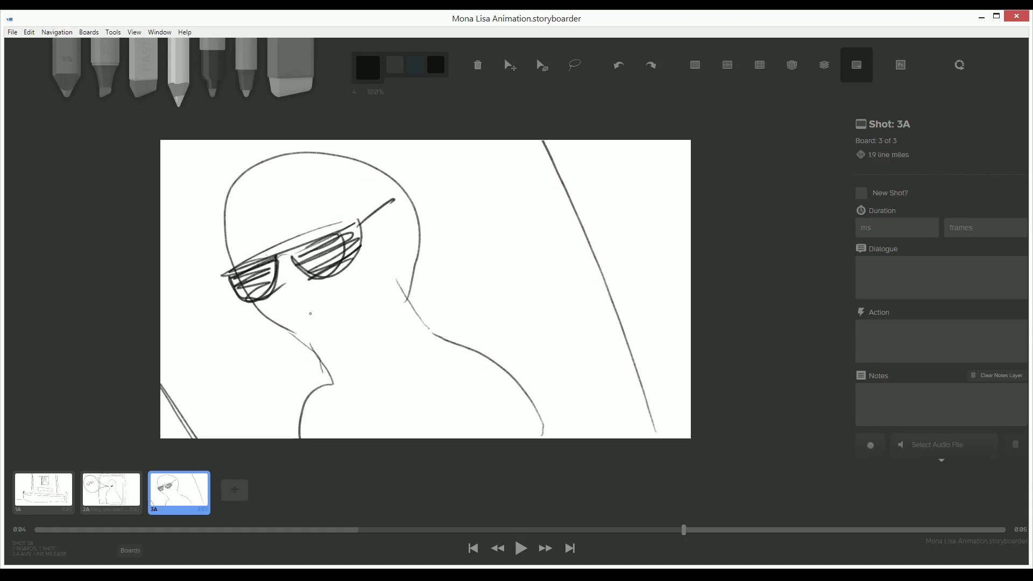
{"action": "mouse_move", "coordinate": [283, 273]}
{"action": "left_mouse_down"}
{"action": "mouse_move", "coordinate": [297, 301]}
{"action": "mouse_move", "coordinate": [331, 306]}
{"action": "mouse_move", "coordinate": [325, 321]}
{"action": "left_mouse_up"}
Enter the third board's dialogue "I'll be back".
{"action": "left_click", "coordinate": [887, 262]}
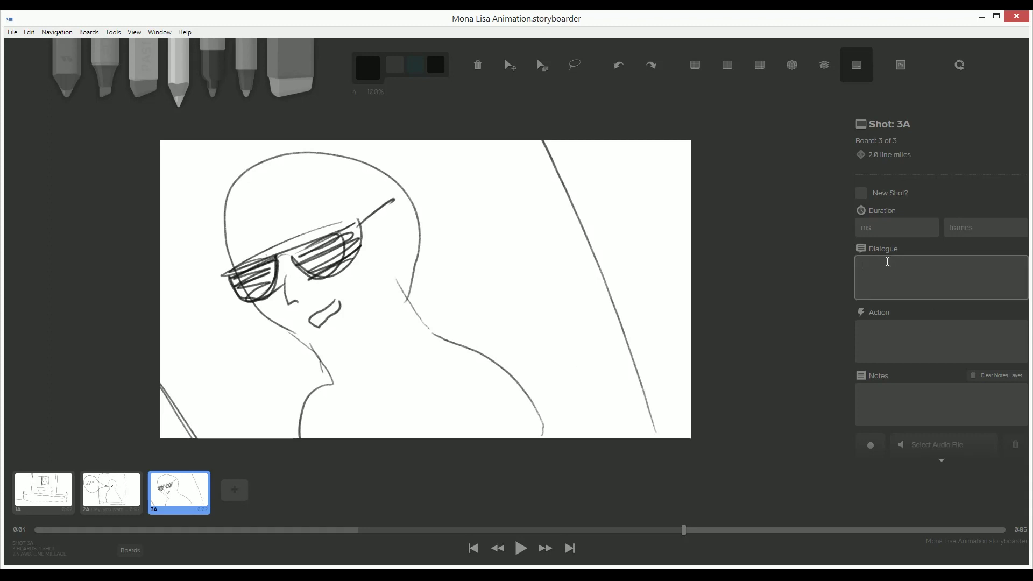
{"action": "type", "text": "I'll be back"}
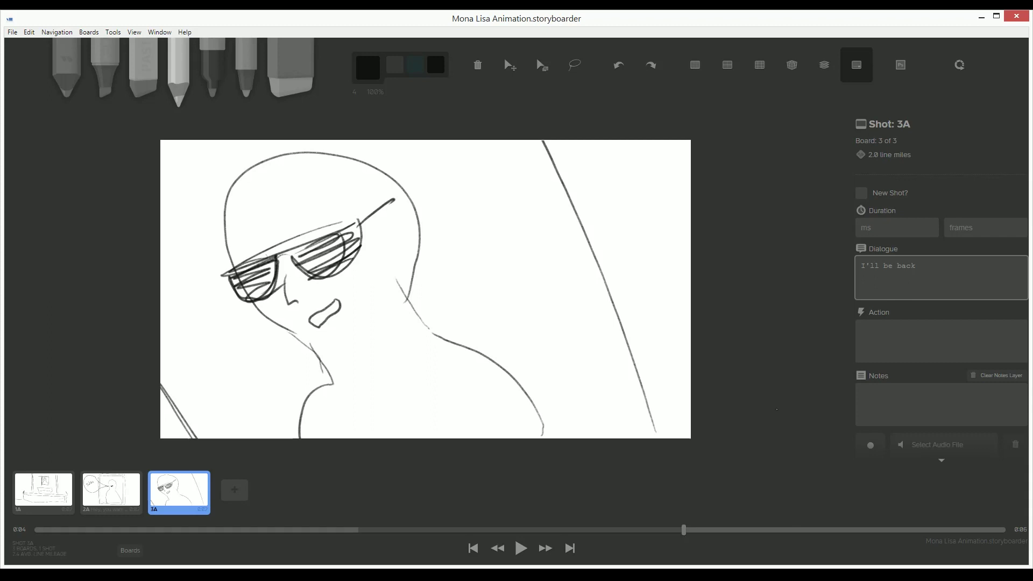
{"action": "left_click", "coordinate": [768, 391]}
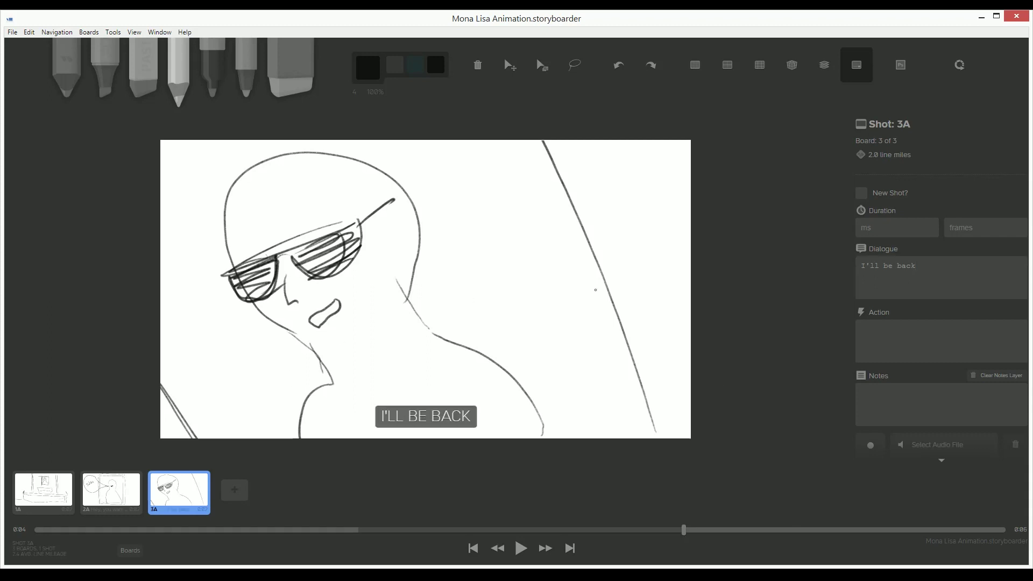
Go back and forth through the three boards to review the drawings, captions and notes.
{"action": "left_click", "coordinate": [28, 486]}
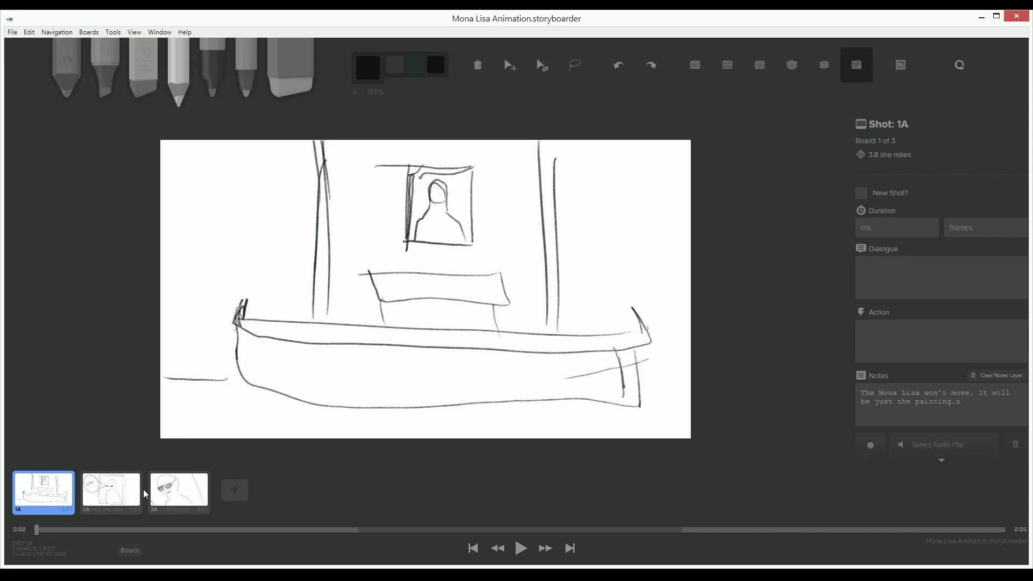
{"action": "left_click", "coordinate": [119, 494]}
{"action": "left_click", "coordinate": [182, 492]}
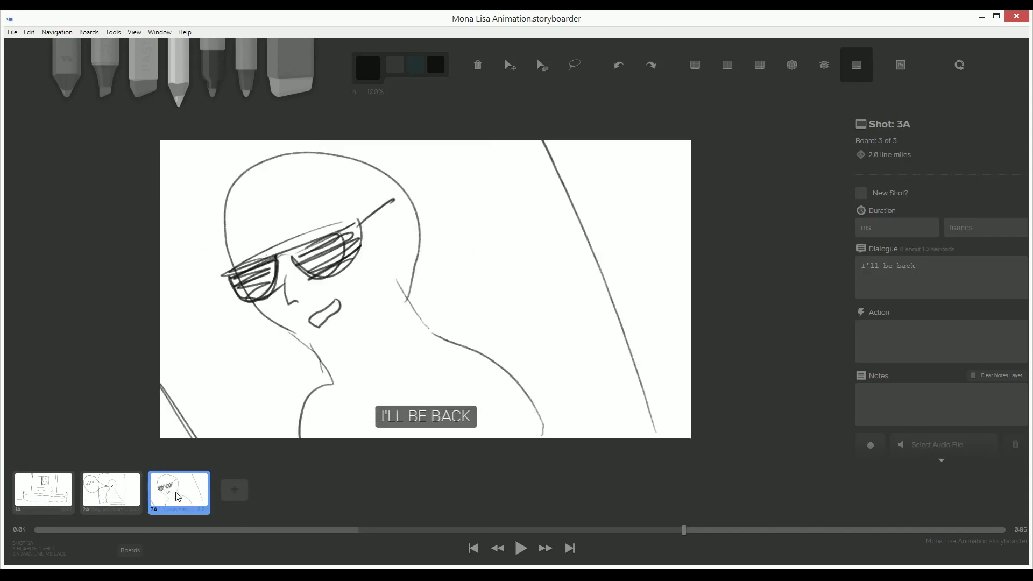
{"action": "key", "text": "Left"}
{"action": "key", "text": "Left"}
{"action": "key", "text": "Right"}
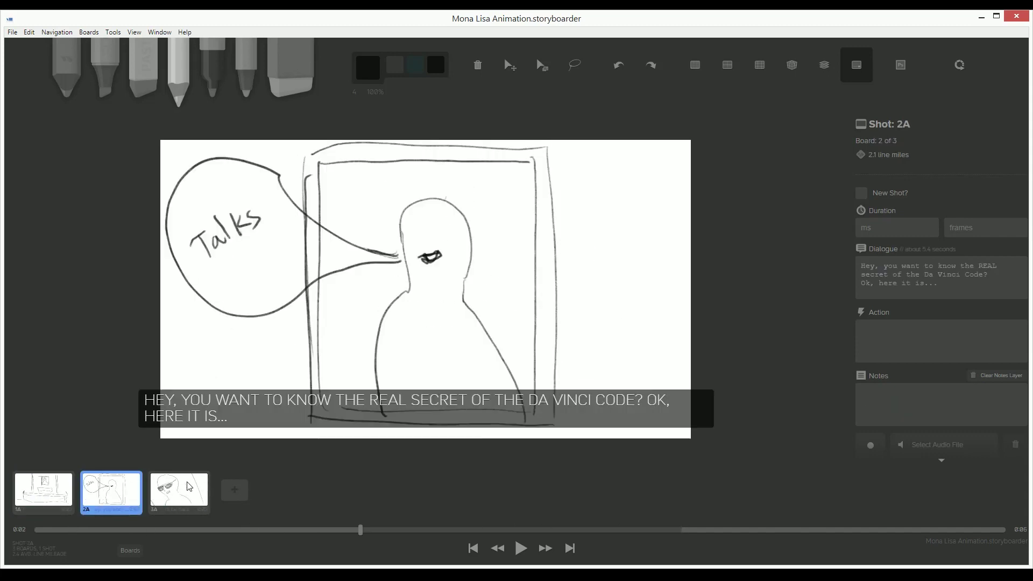
{"action": "key", "text": "Right"}
{"action": "key", "text": "Left"}
{"action": "key", "text": "Left"}
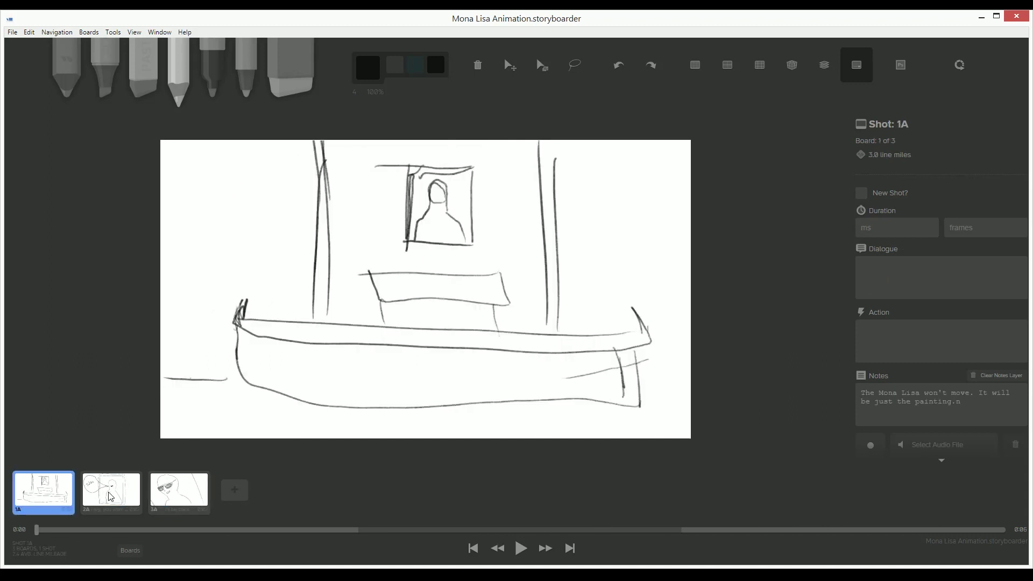